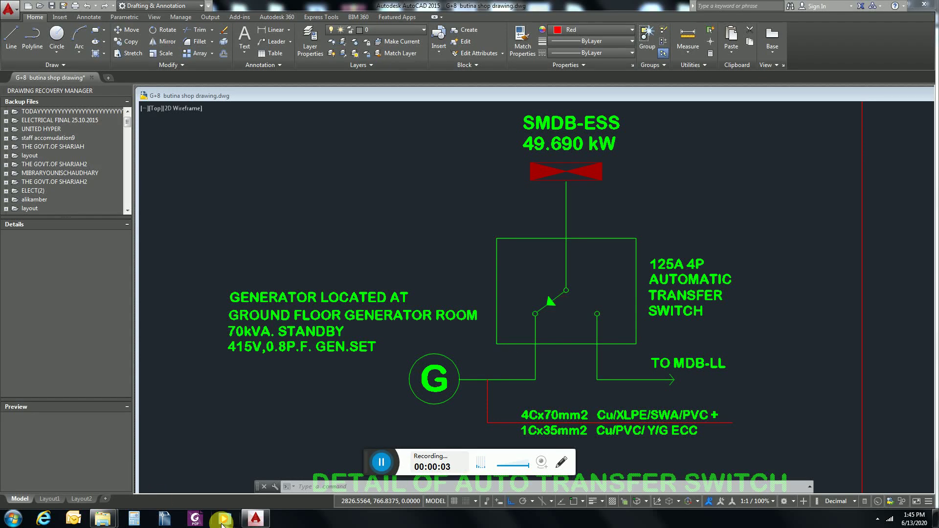
# - Zoom around the ATS detail and close in on the 125A 4P switch rating text
pyautogui.moveTo(255, 518)
pyautogui.click(268, 482)
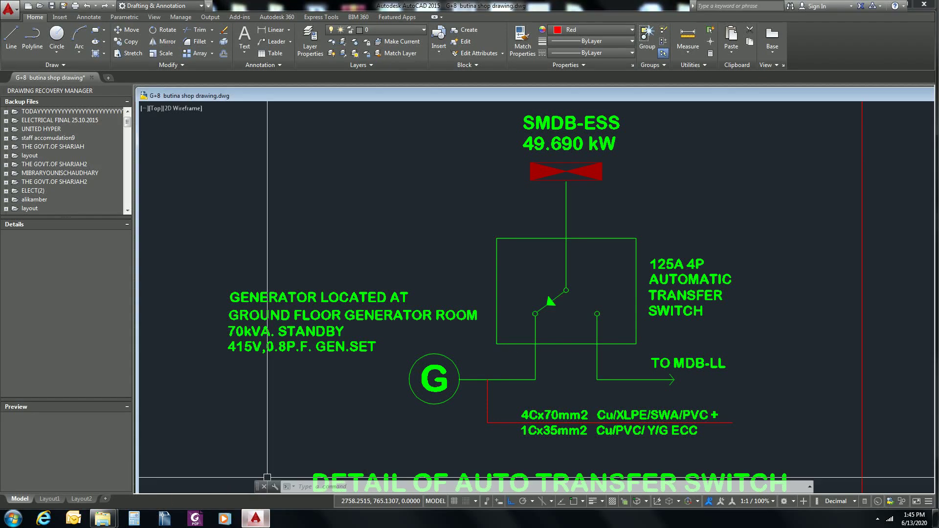
pyautogui.scroll(-2, 384, 232)
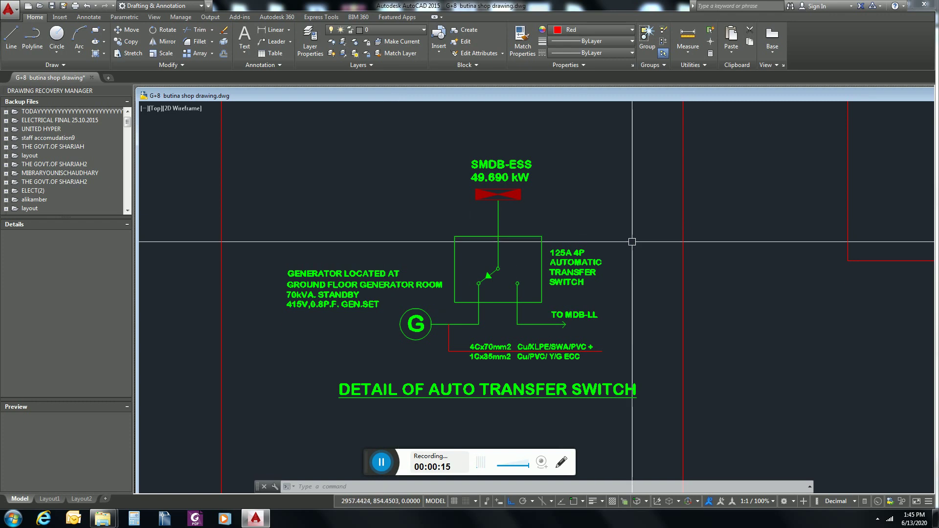
pyautogui.scroll(2, 632, 242)
pyautogui.scroll(1, 593, 269)
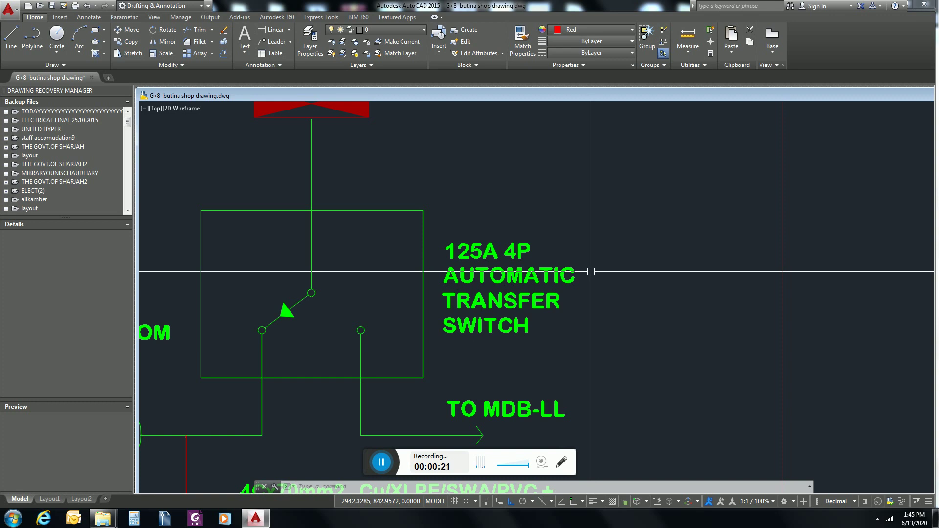
pyautogui.scroll(-4, 477, 298)
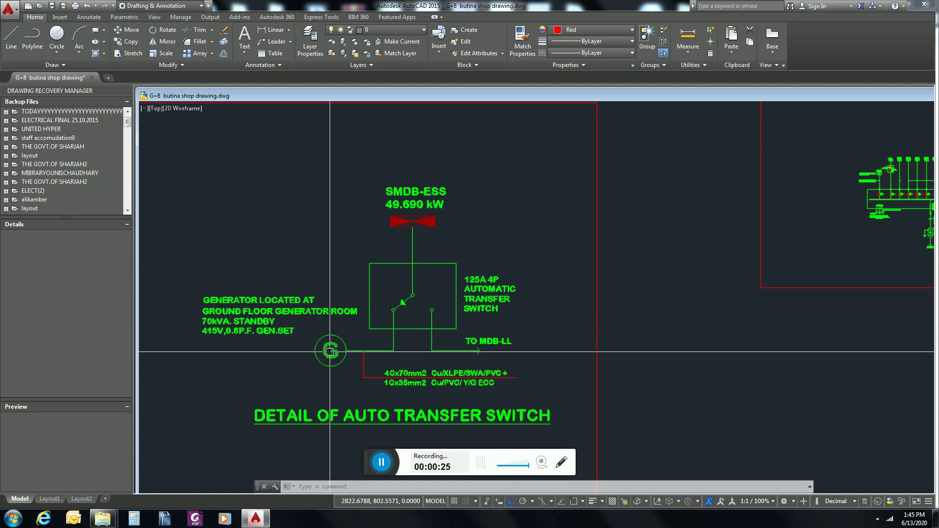
pyautogui.scroll(5, 331, 351)
pyautogui.scroll(-3, 331, 351)
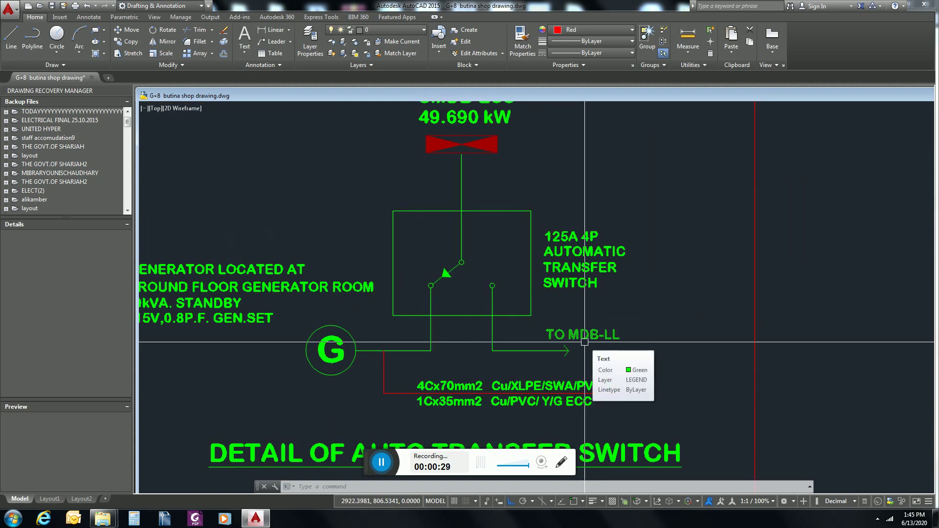
pyautogui.scroll(-2, 584, 342)
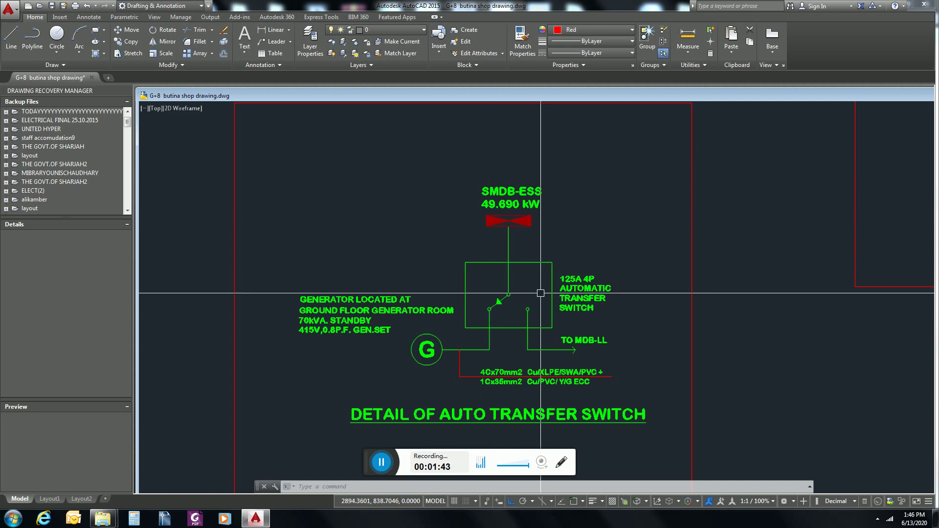
pyautogui.scroll(4, 582, 340)
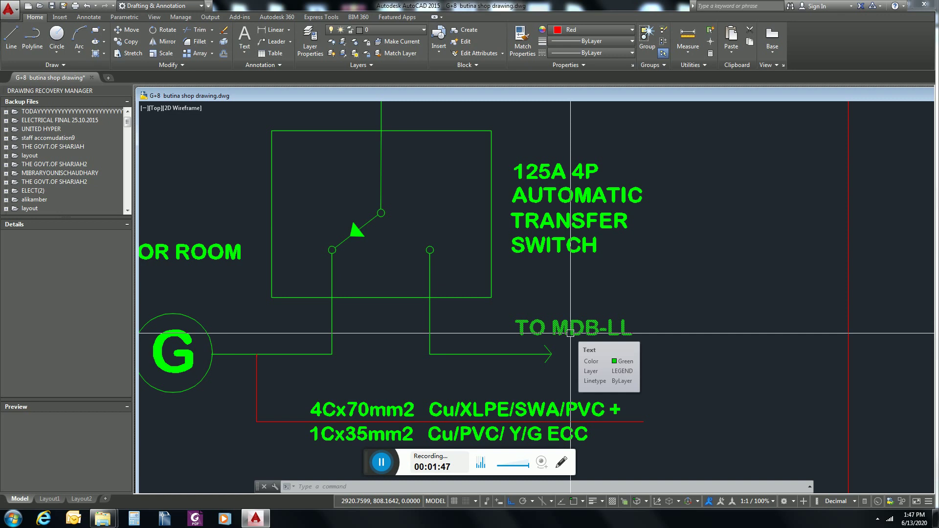
pyautogui.scroll(-2, 571, 333)
pyautogui.scroll(-2, 570, 333)
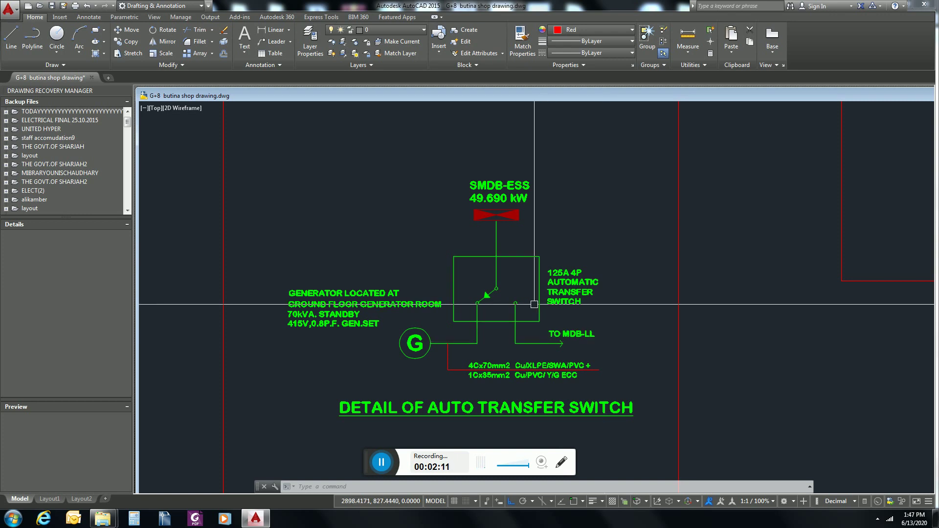
pyautogui.scroll(2, 503, 227)
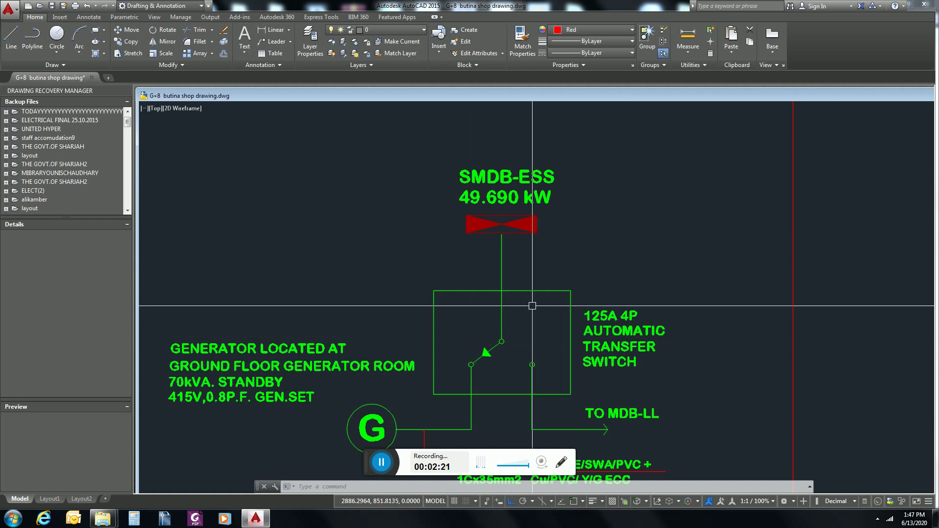
pyautogui.scroll(-2, 532, 306)
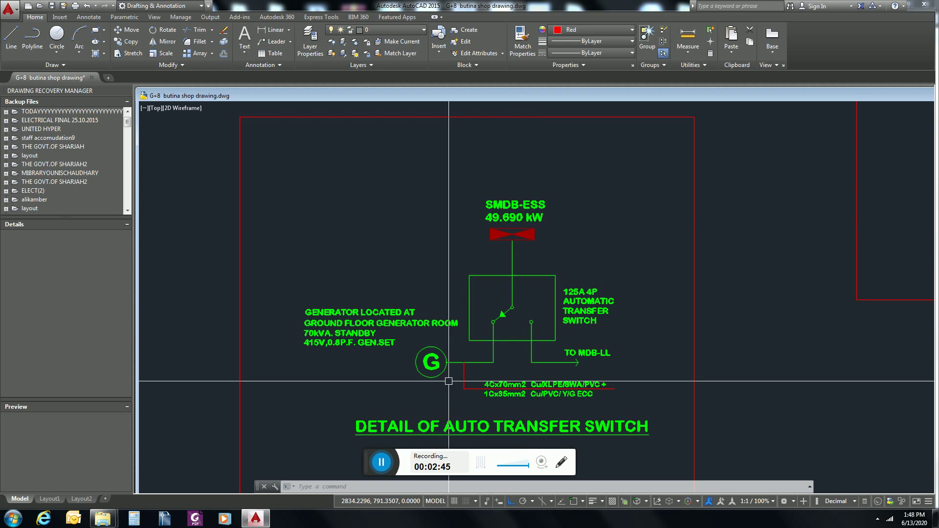
pyautogui.scroll(-2, 448, 381)
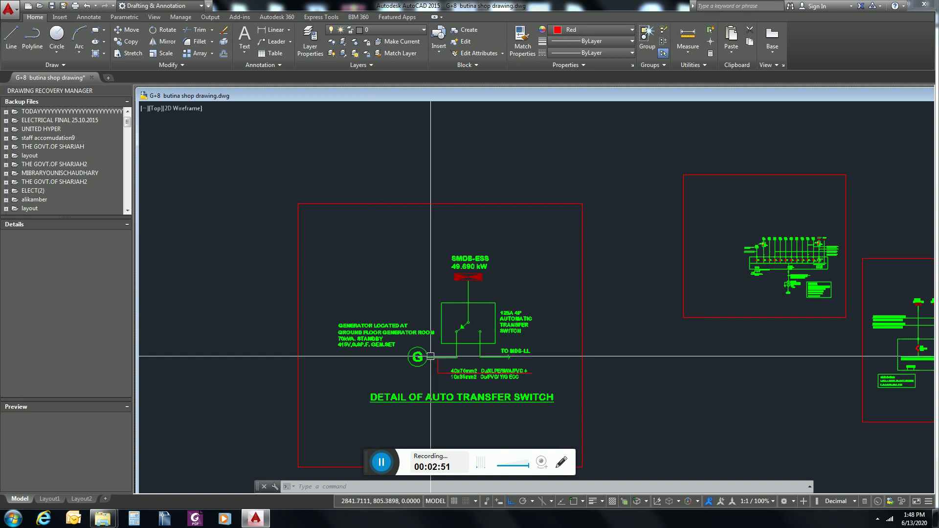
pyautogui.scroll(2, 425, 355)
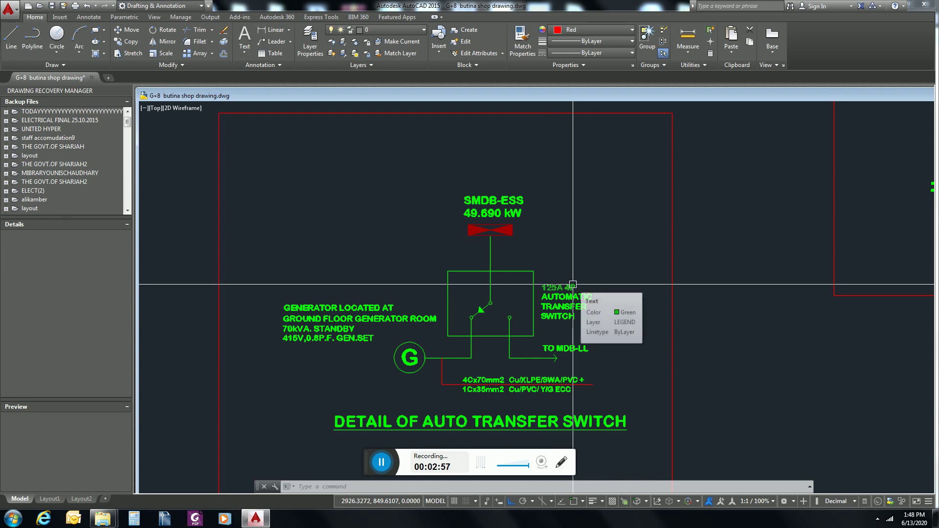
pyautogui.scroll(2, 553, 288)
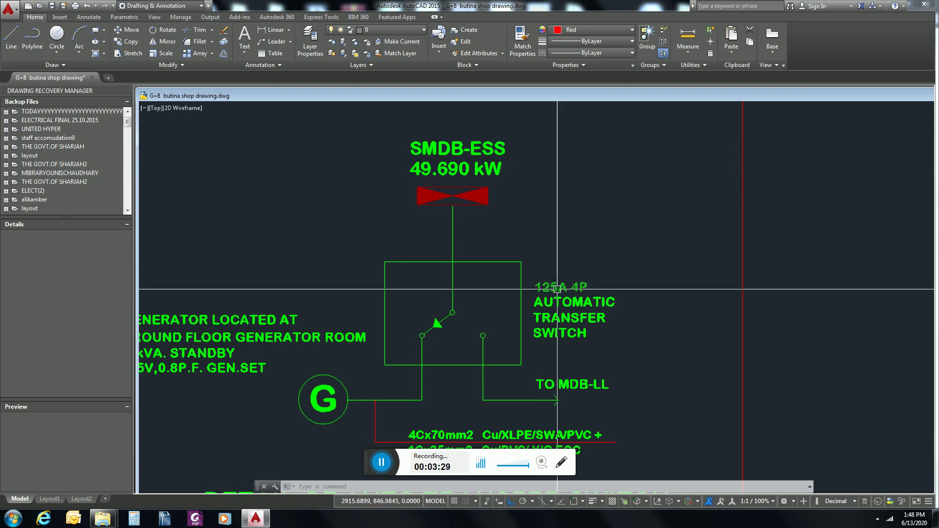
pyautogui.scroll(3, 556, 288)
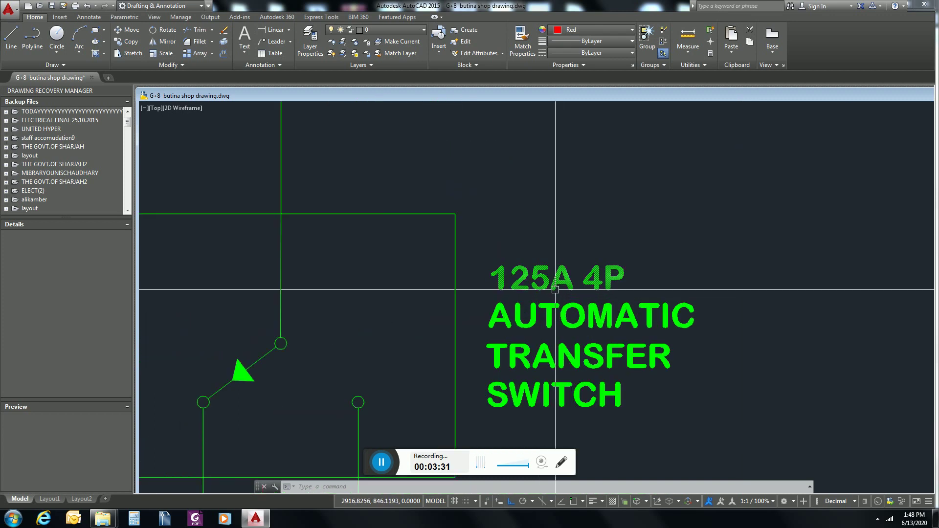
pyautogui.doubleClick(554, 288)
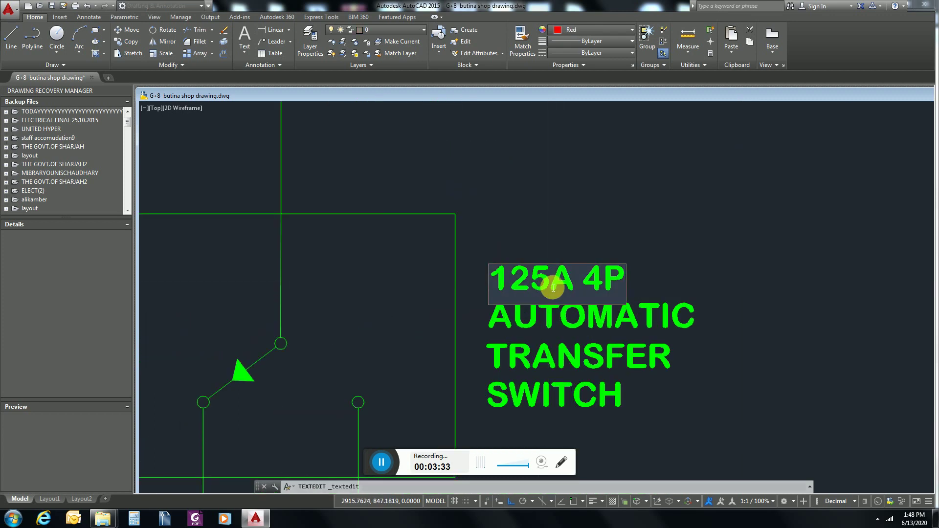
pyautogui.press('BackSpace')
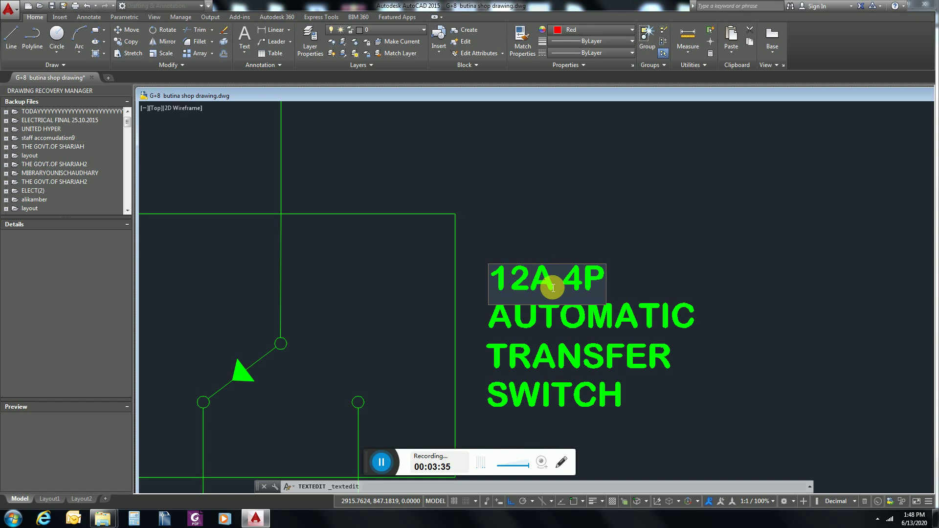
pyautogui.press('BackSpace')
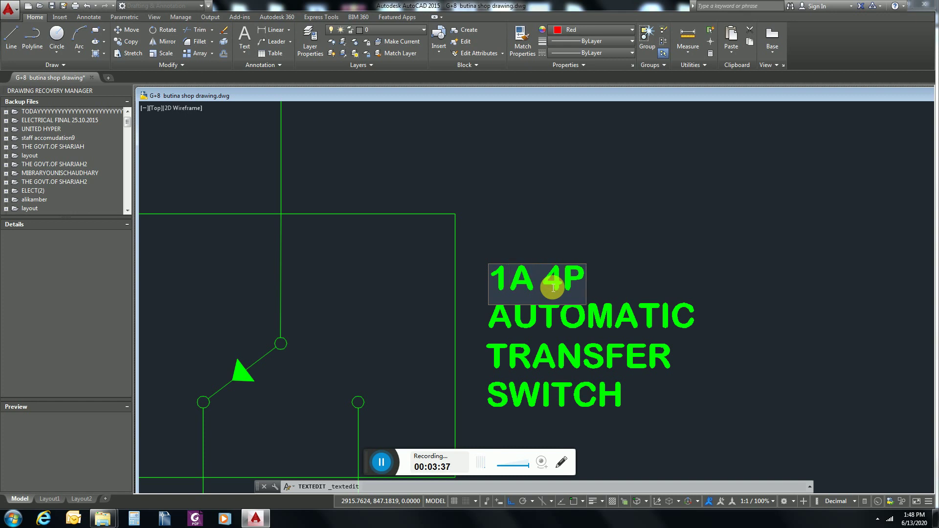
pyautogui.write('00')
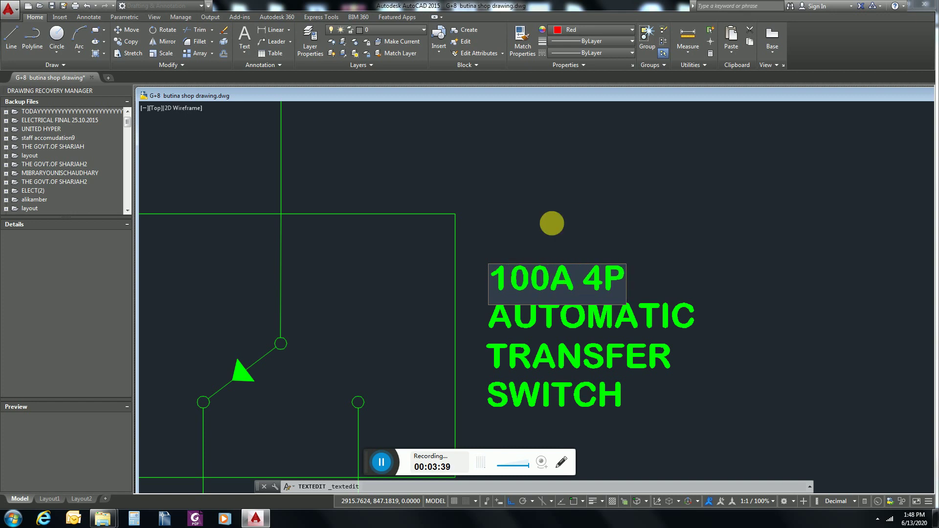
pyautogui.click(550, 220)
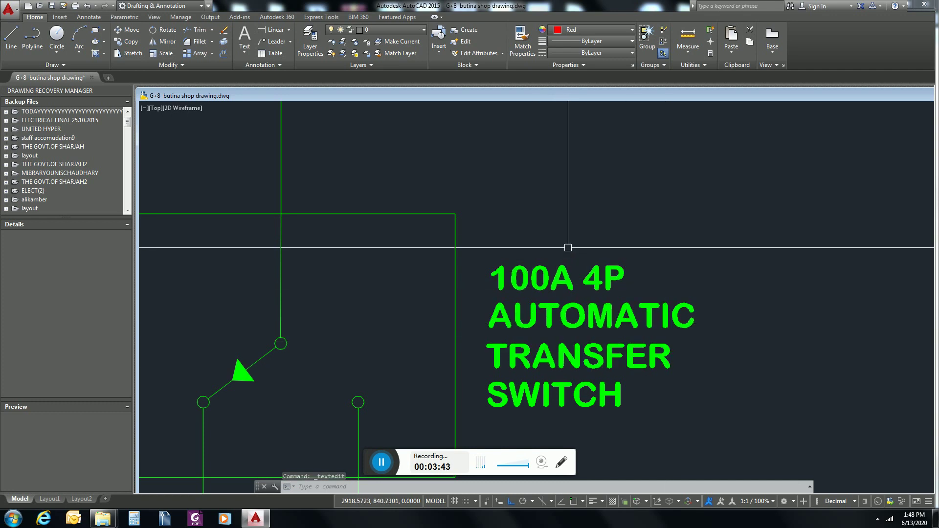
pyautogui.scroll(-1, 568, 247)
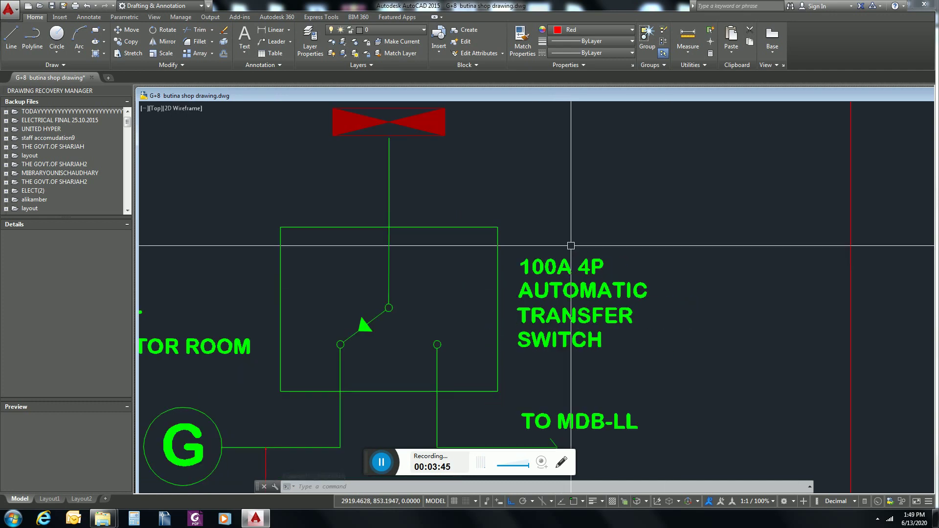
pyautogui.scroll(-1, 571, 245)
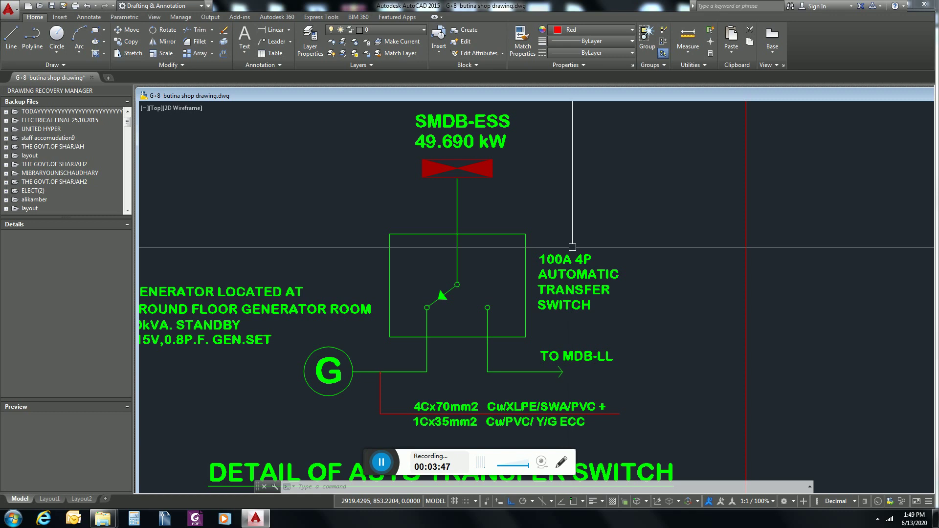
# - Change the phase cable size from 4Cx70mm2 to 4Cx50mm2
pyautogui.scroll(4, 442, 420)
pyautogui.doubleClick(459, 394)
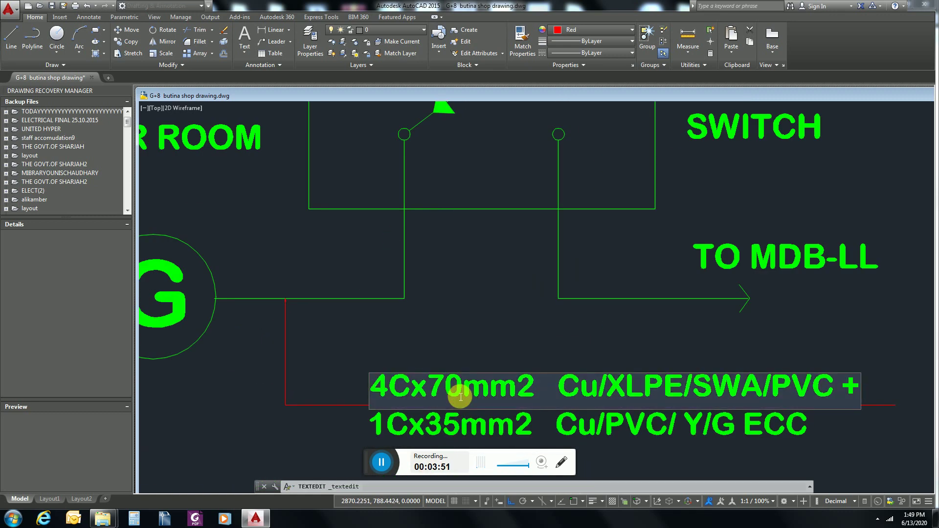
pyautogui.press('BackSpace')
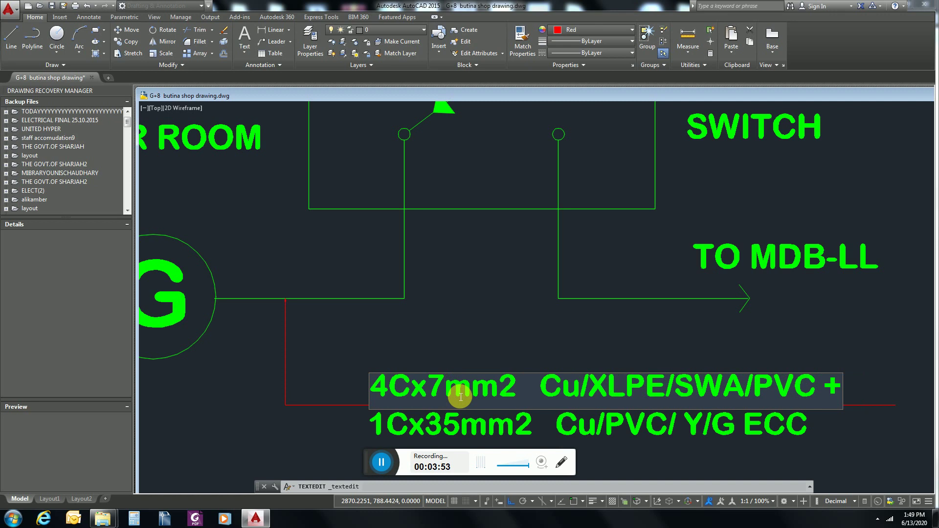
pyautogui.press('BackSpace')
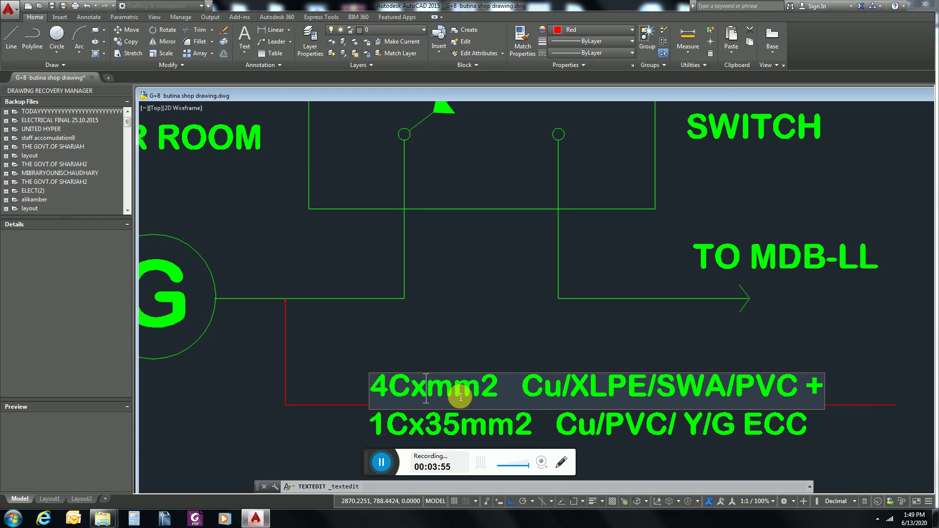
pyautogui.write('50')
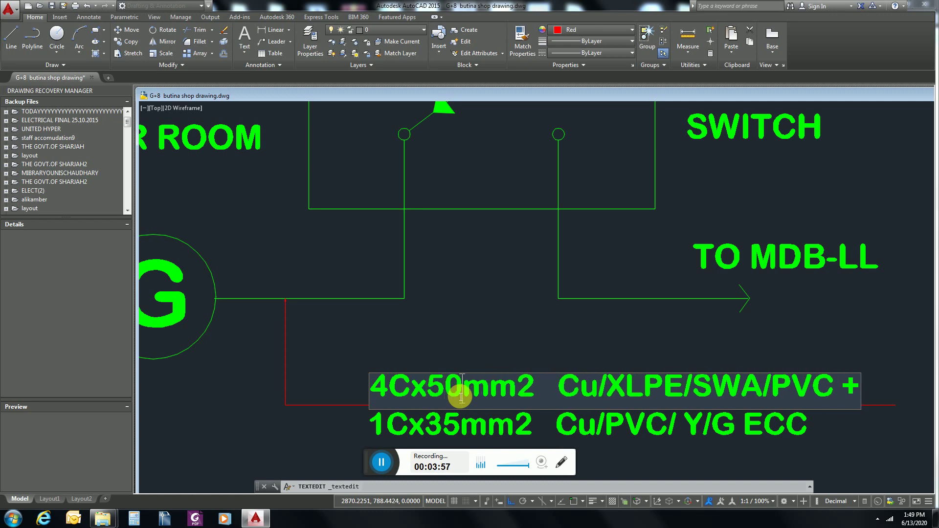
pyautogui.press('Return')
pyautogui.press('Return')
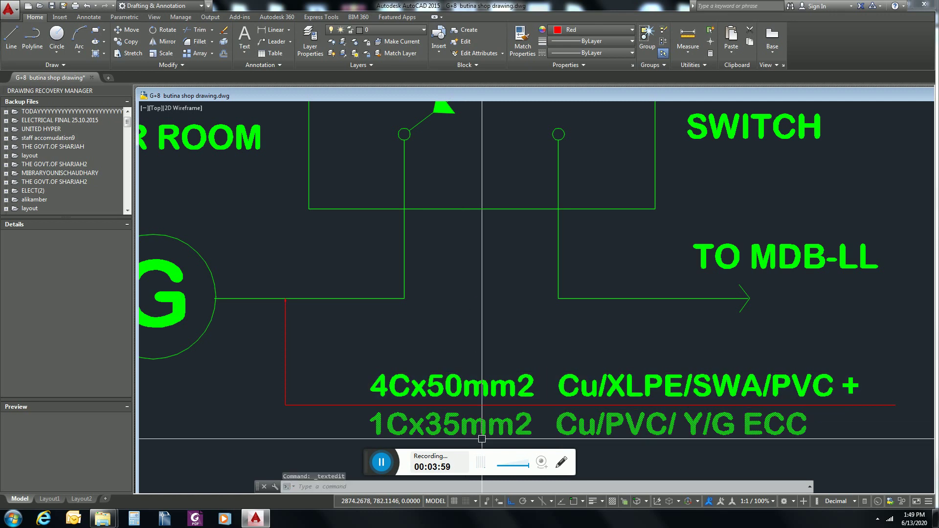
# - Change the earth conductor from 1Cx35mm2 to 1Cx25mm2
pyautogui.doubleClick(457, 430)
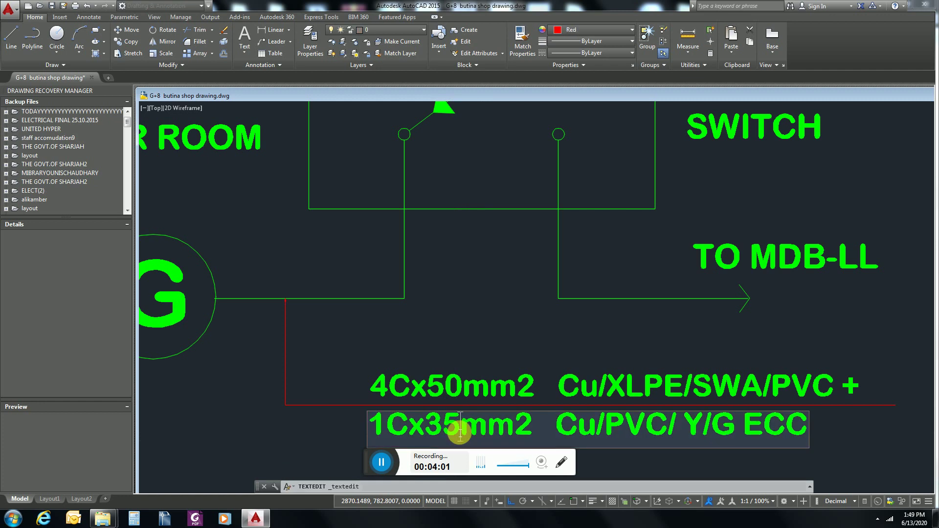
pyautogui.click(459, 428)
pyautogui.press('BackSpace')
pyautogui.press('BackSpace')
pyautogui.write('25')
pyautogui.press('Return')
pyautogui.press('Return')
pyautogui.scroll(-2, 503, 329)
pyautogui.scroll(-2, 480, 344)
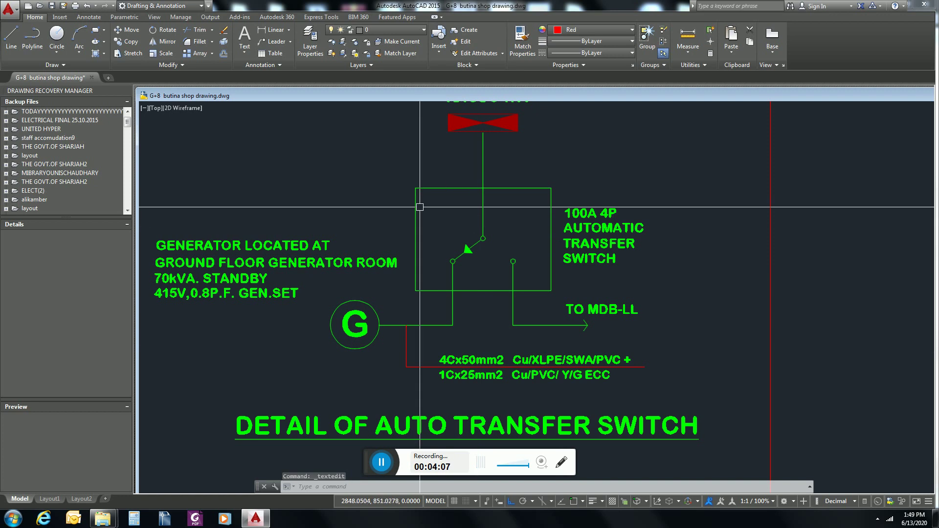
pyautogui.scroll(2, 495, 240)
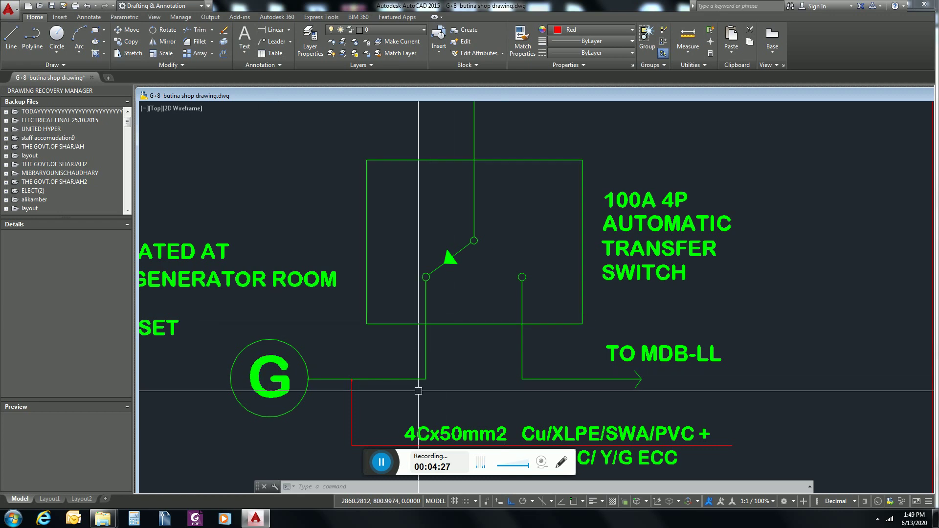
pyautogui.scroll(-1, 418, 390)
pyautogui.scroll(-3, 325, 337)
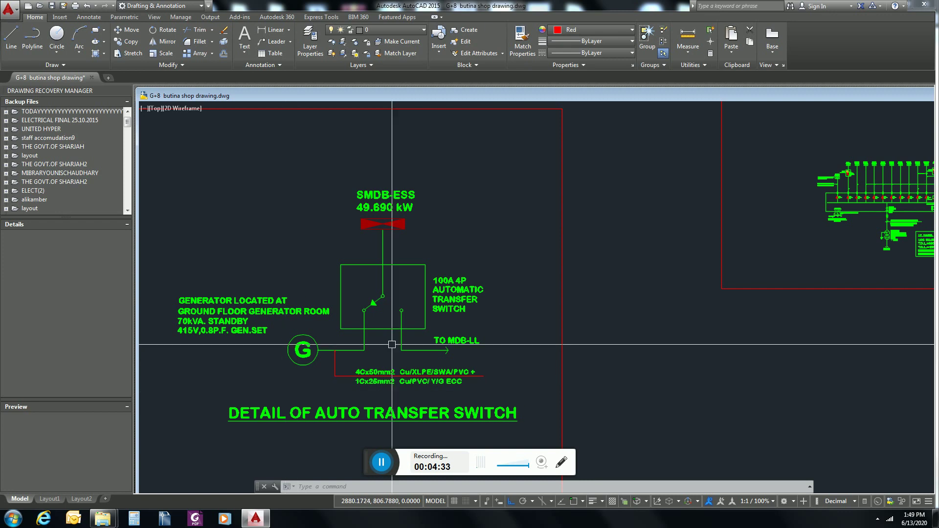
# - Frame the SMDB-ESS busbar with its WATER PUMP 4.500 kW and LIFT ISOLATOR feeders
pyautogui.scroll(-4, 483, 371)
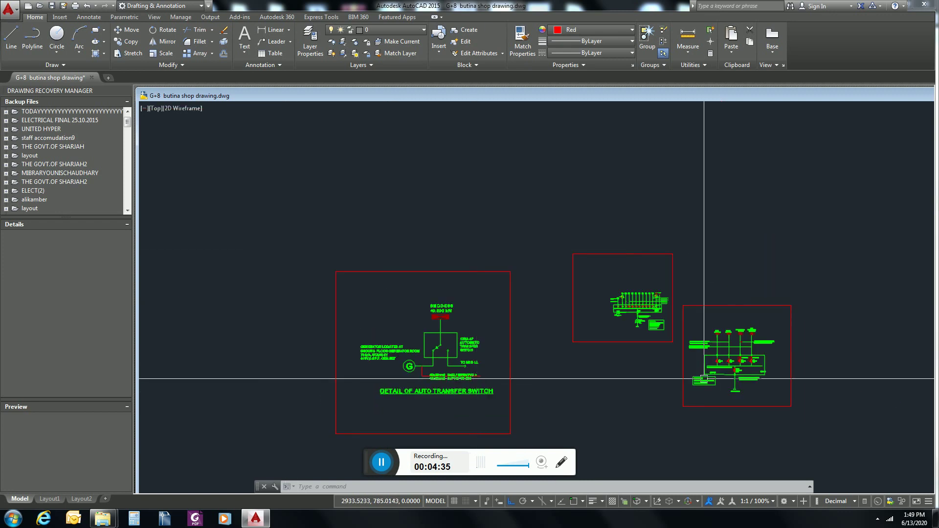
pyautogui.scroll(4, 782, 362)
pyautogui.scroll(2, 738, 260)
pyautogui.scroll(-1, 738, 260)
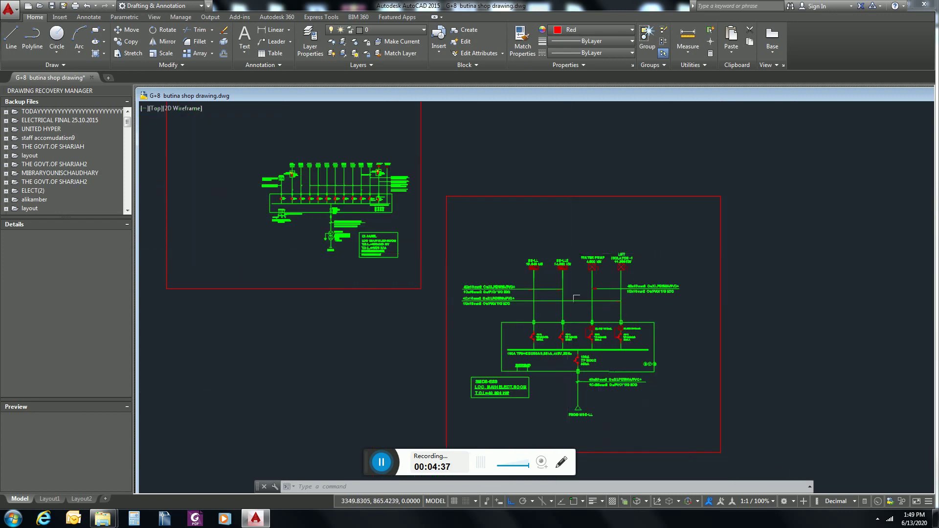
pyautogui.scroll(1, 738, 260)
pyautogui.scroll(3, 566, 305)
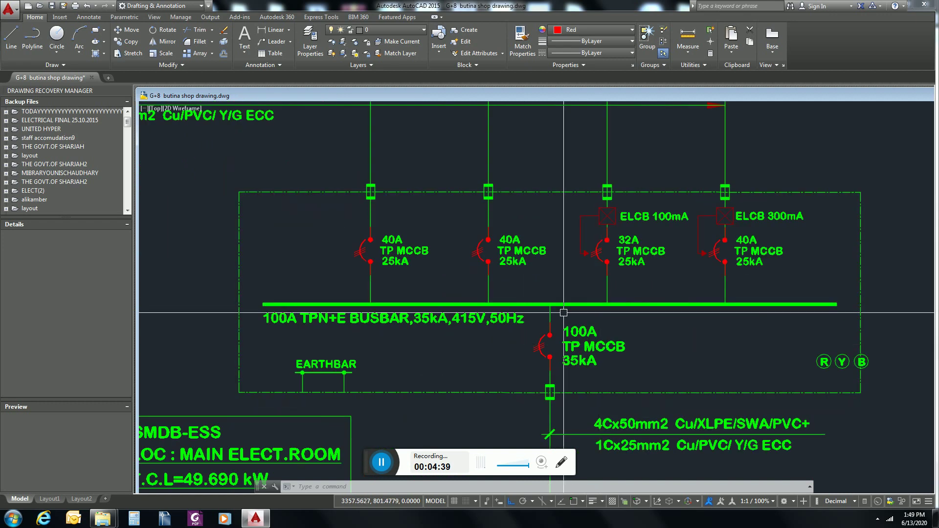
pyautogui.scroll(-2, 566, 305)
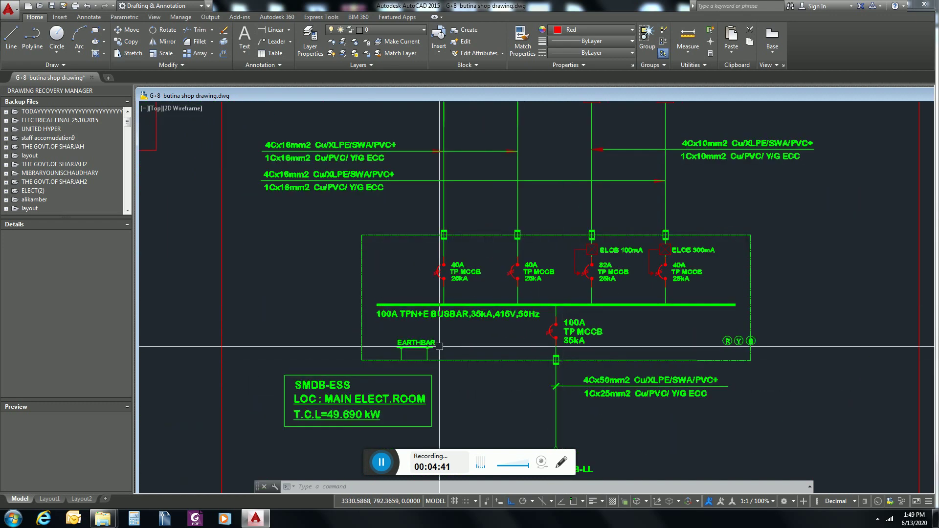
pyautogui.scroll(-2, 521, 276)
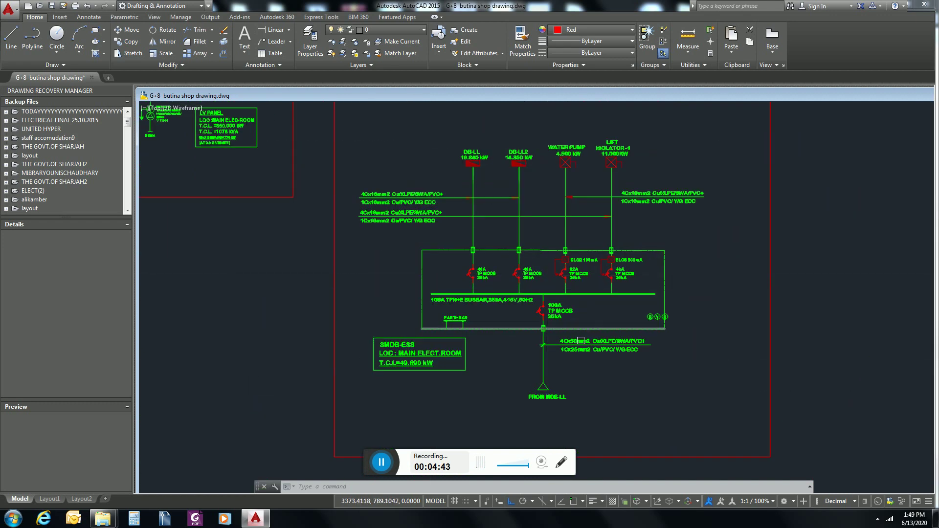
pyautogui.scroll(-1, 583, 422)
pyautogui.scroll(5, 610, 266)
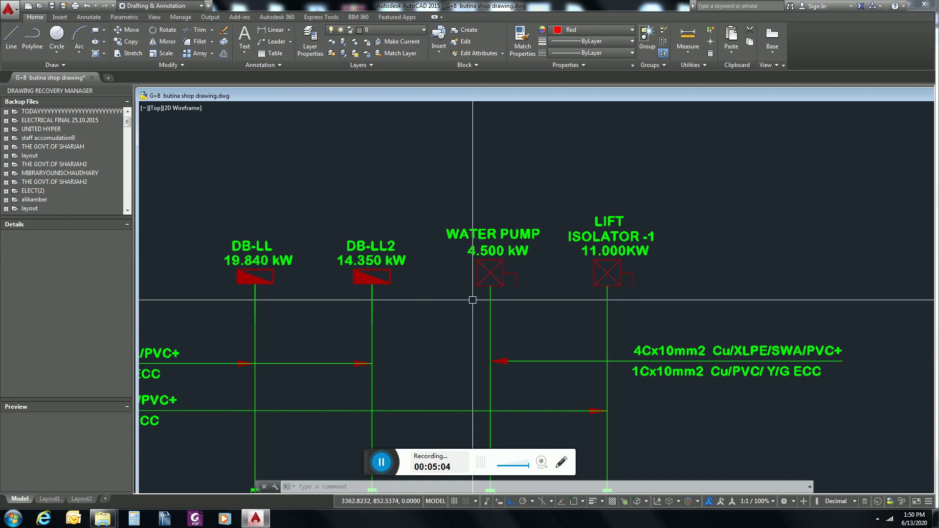
pyautogui.scroll(-5, 472, 300)
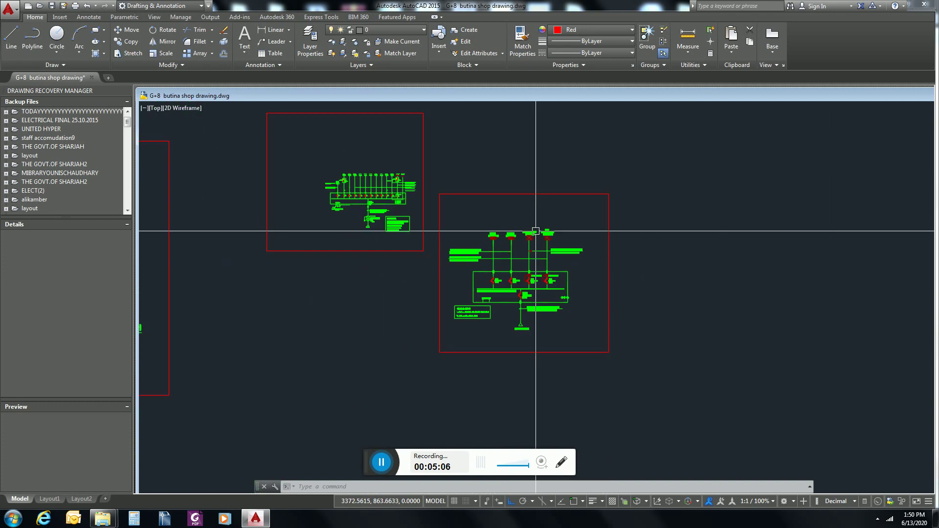
# - Zoom back onto the DETAIL OF AUTO TRANSFER SWITCH showing the 100A 4P switch
pyautogui.scroll(-4, 536, 231)
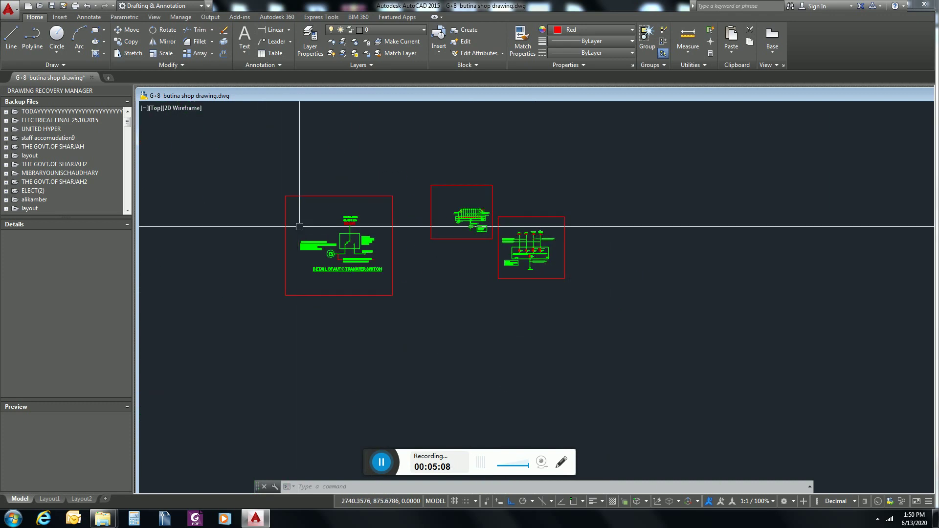
pyautogui.scroll(5, 299, 226)
pyautogui.scroll(1, 389, 206)
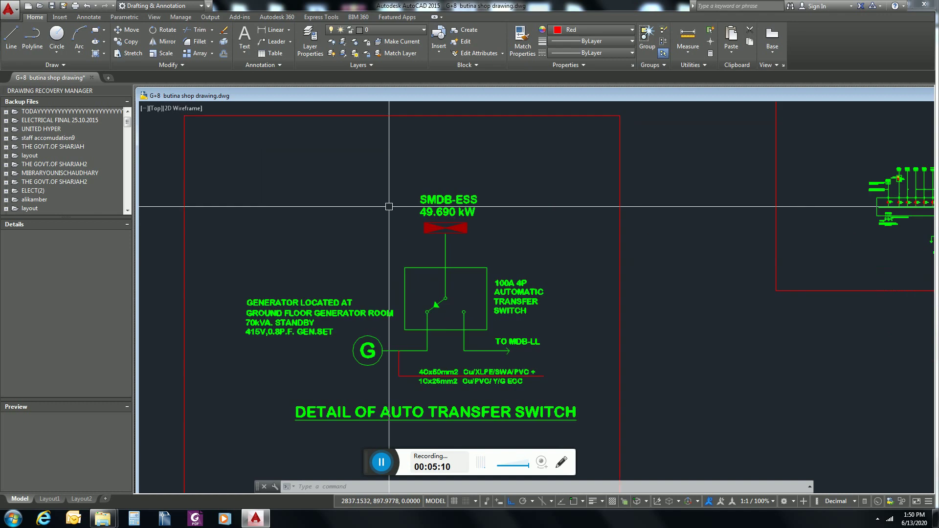